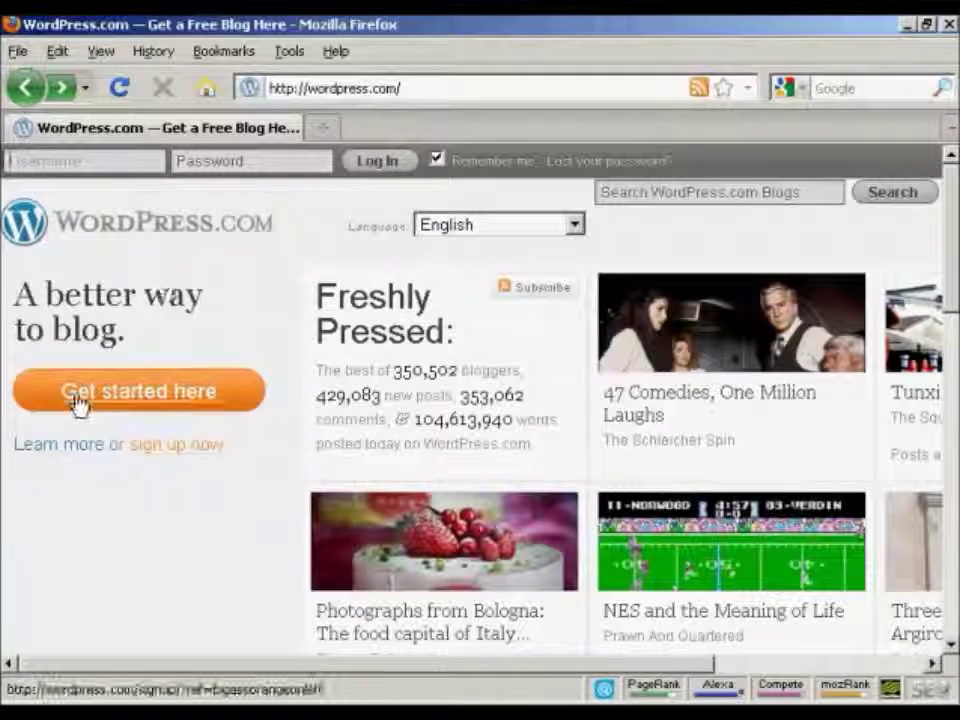
# Start WordPress.com signup and check the blog address newvideo4you, which turns out to be taken.
pyautogui.click(148, 405)
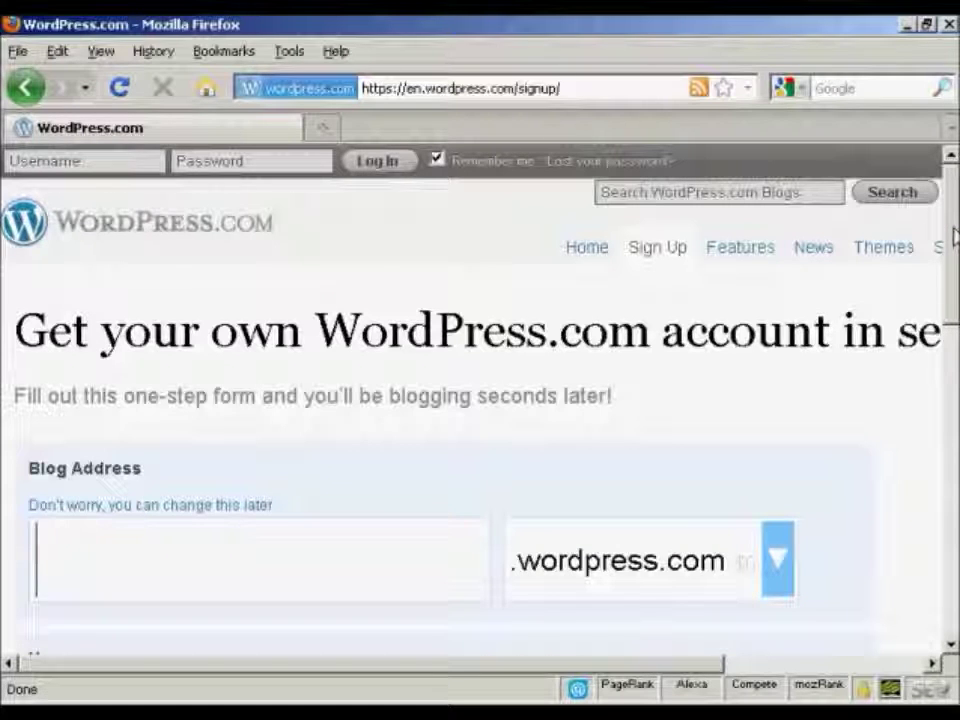
pyautogui.moveTo(953, 236); pyautogui.dragTo(953, 256)
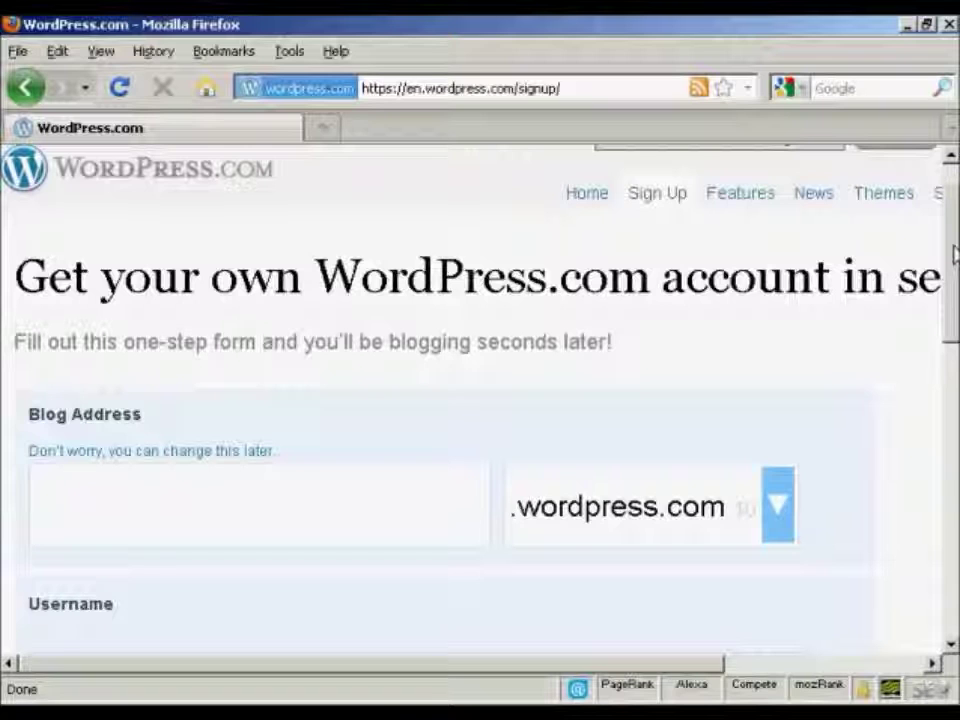
pyautogui.write('newvideo4you')
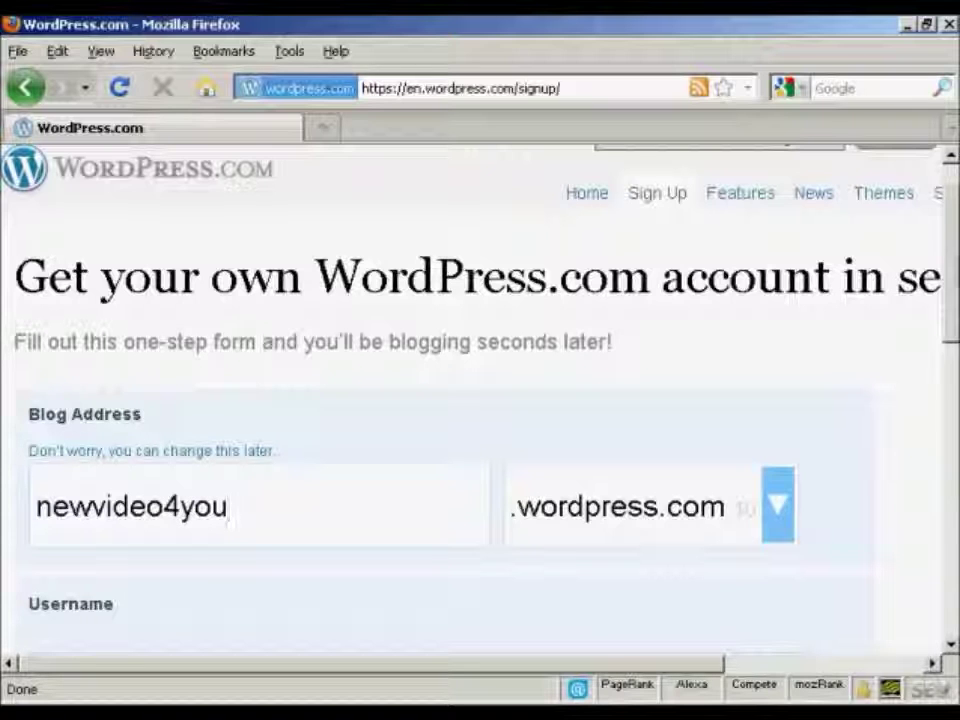
pyautogui.scroll(-1, 955, 255)
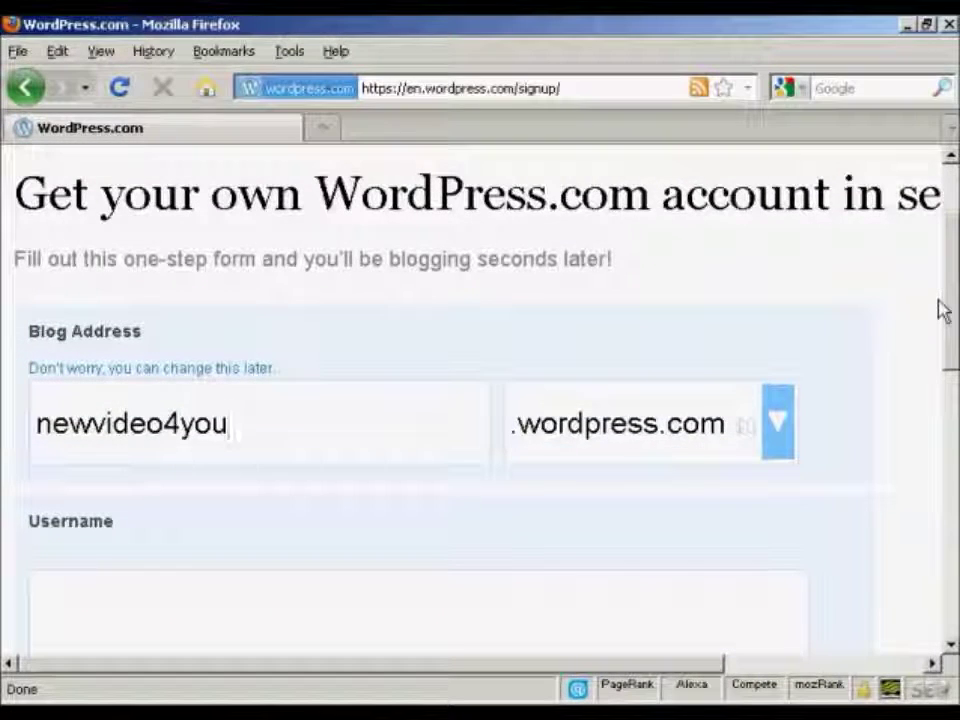
pyautogui.press('Return')
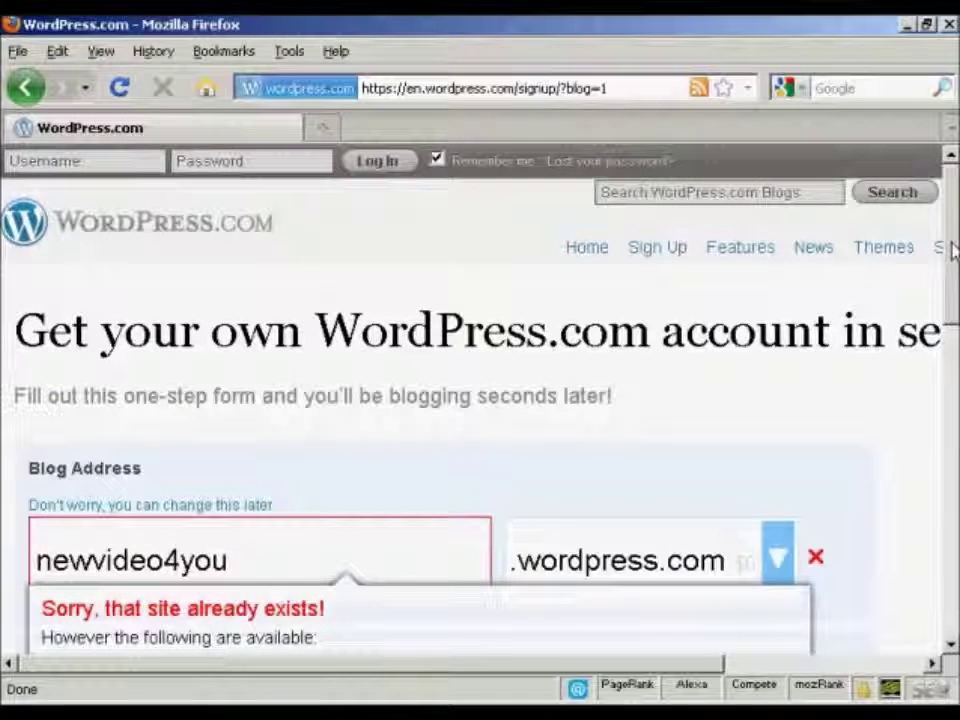
# Change the blog address to newvideo4me and keep the free wordpress.com domain instead of buying one.
pyautogui.scroll(-3, 952, 250)
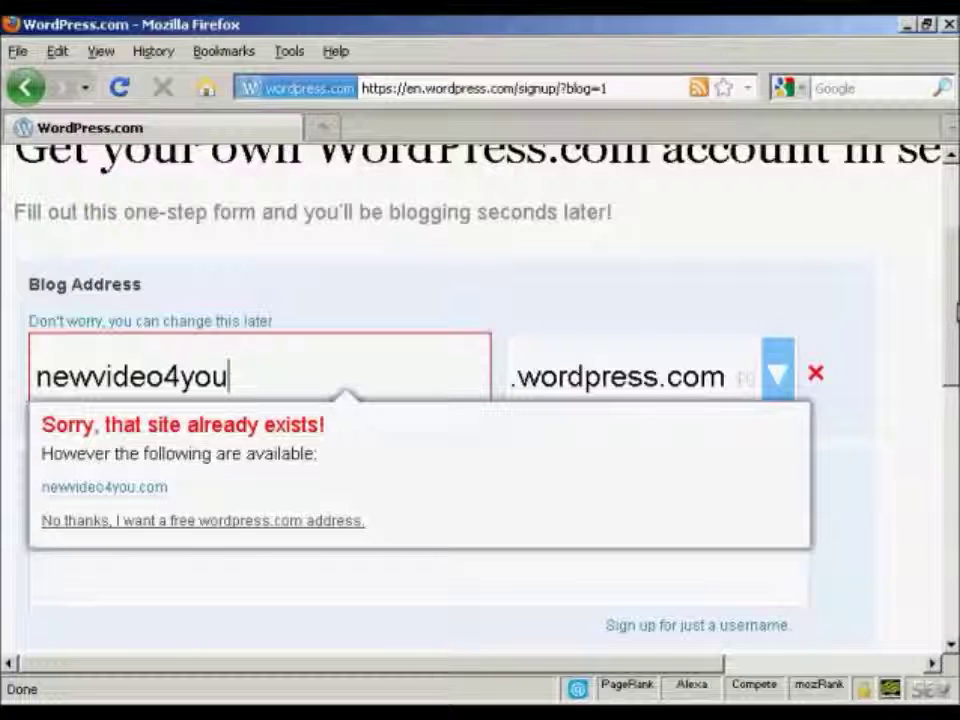
pyautogui.press('BackSpace')
pyautogui.press('BackSpace')
pyautogui.press('BackSpace')
pyautogui.write('me')
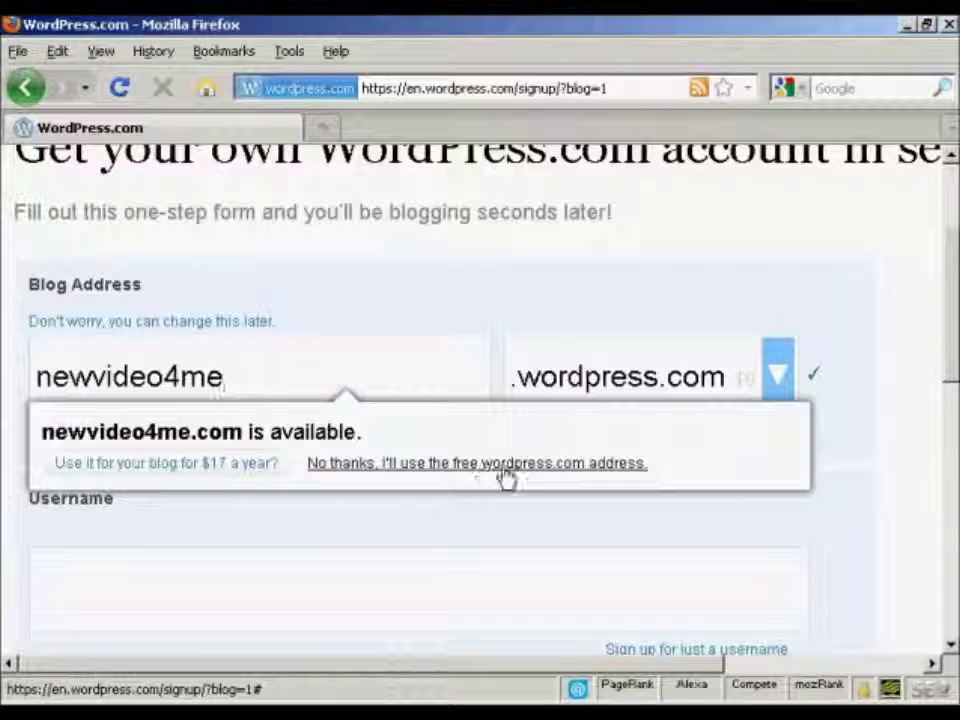
pyautogui.click(545, 466)
pyautogui.hotkey('ctrl', 'c')
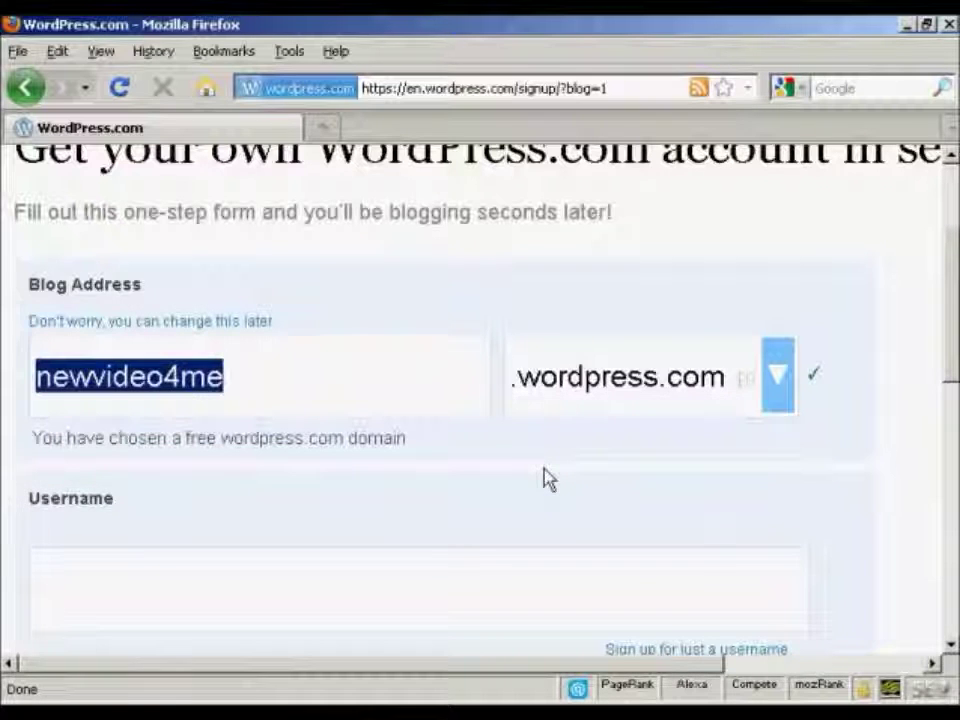
pyautogui.moveTo(950, 318); pyautogui.dragTo(949, 358)
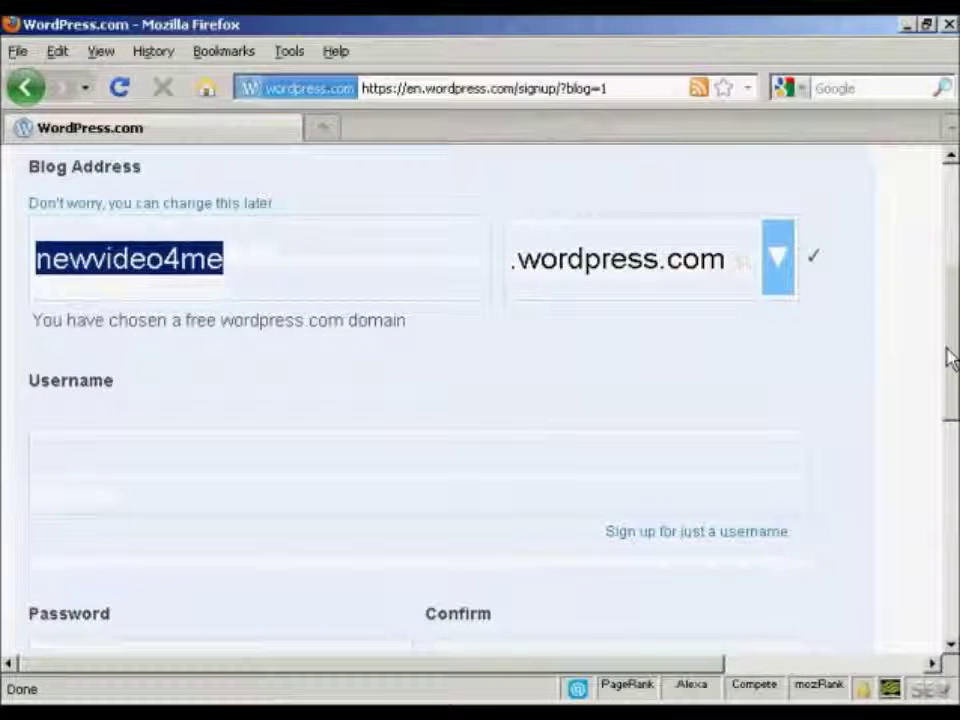
# Paste newvideo4me as the account username.
pyautogui.click(42, 475)
pyautogui.hotkey('ctrl', 'v')
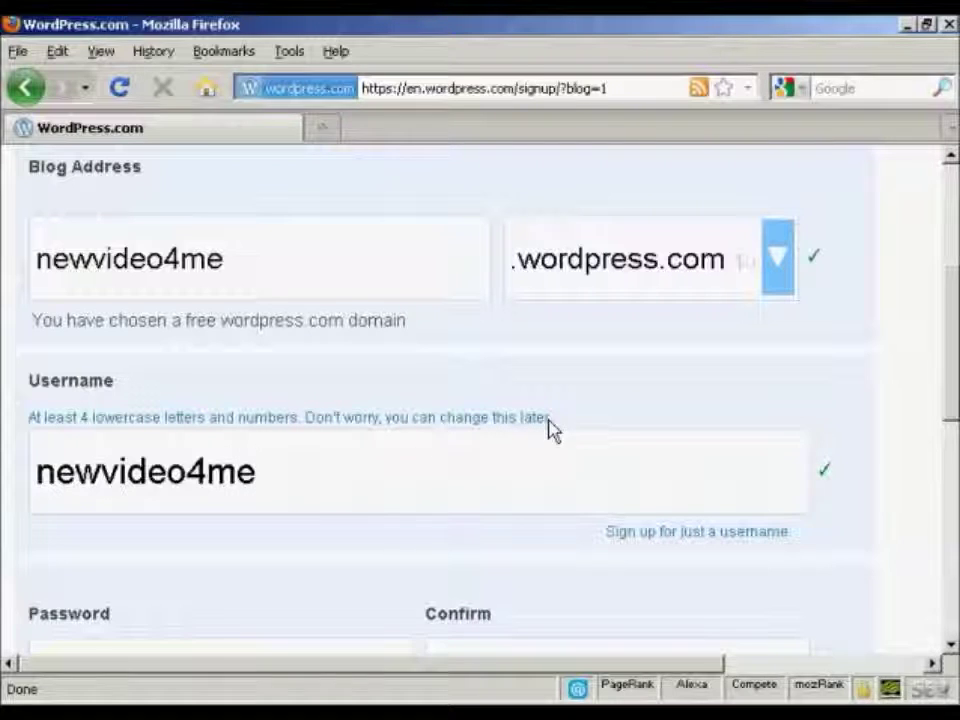
pyautogui.moveTo(950, 307); pyautogui.dragTo(947, 392)
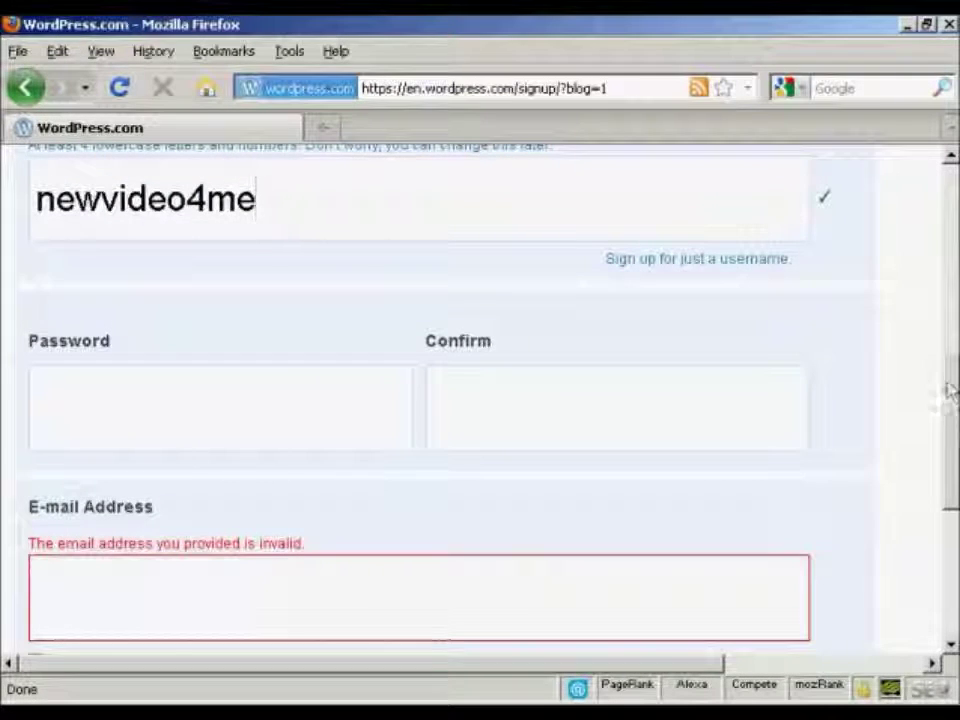
# Enter a strong account password and repeat it in the confirmation field.
pyautogui.click(249, 399)
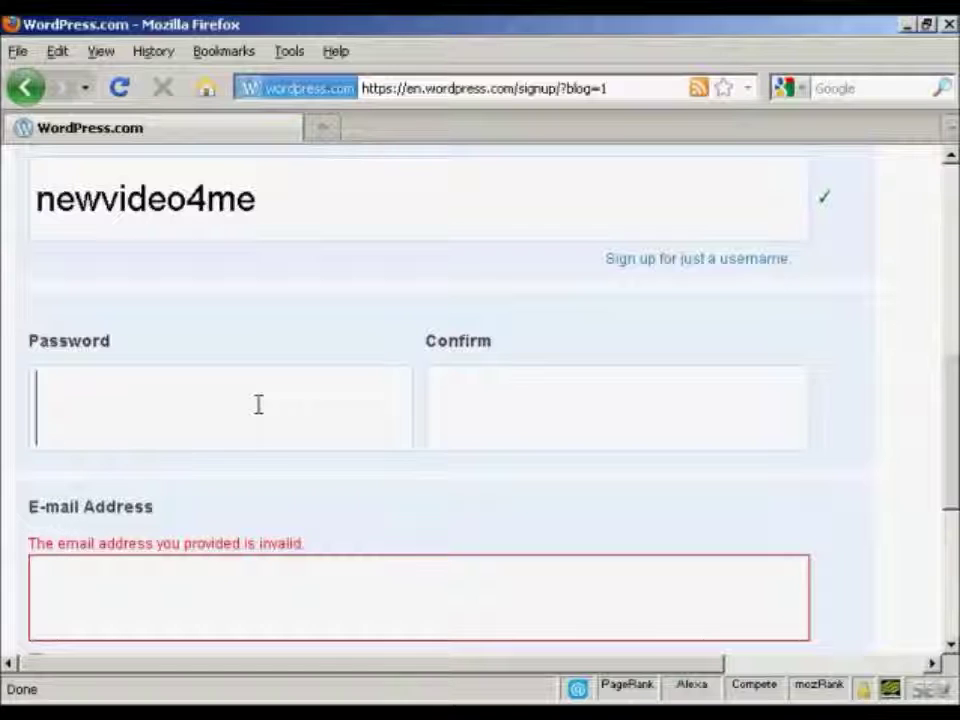
pyautogui.hotkey('ctrl', 'v')
pyautogui.click(457, 403)
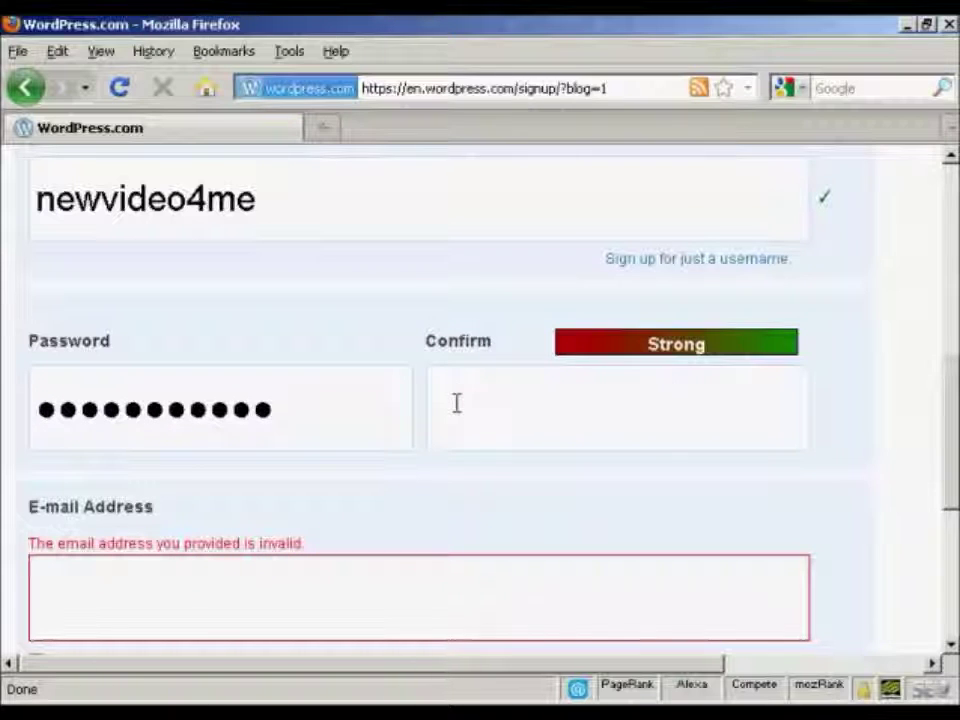
pyautogui.hotkey('ctrl', 'v')
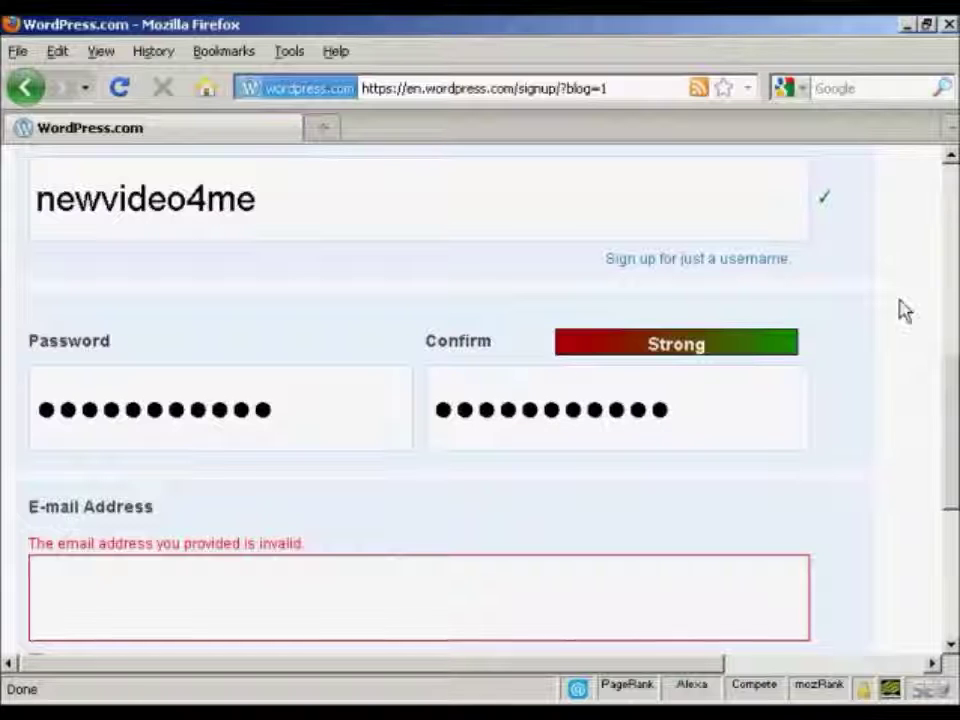
pyautogui.moveTo(955, 369); pyautogui.dragTo(953, 428)
# Enter the contact e-mail address on the signup form.
pyautogui.click(45, 404)
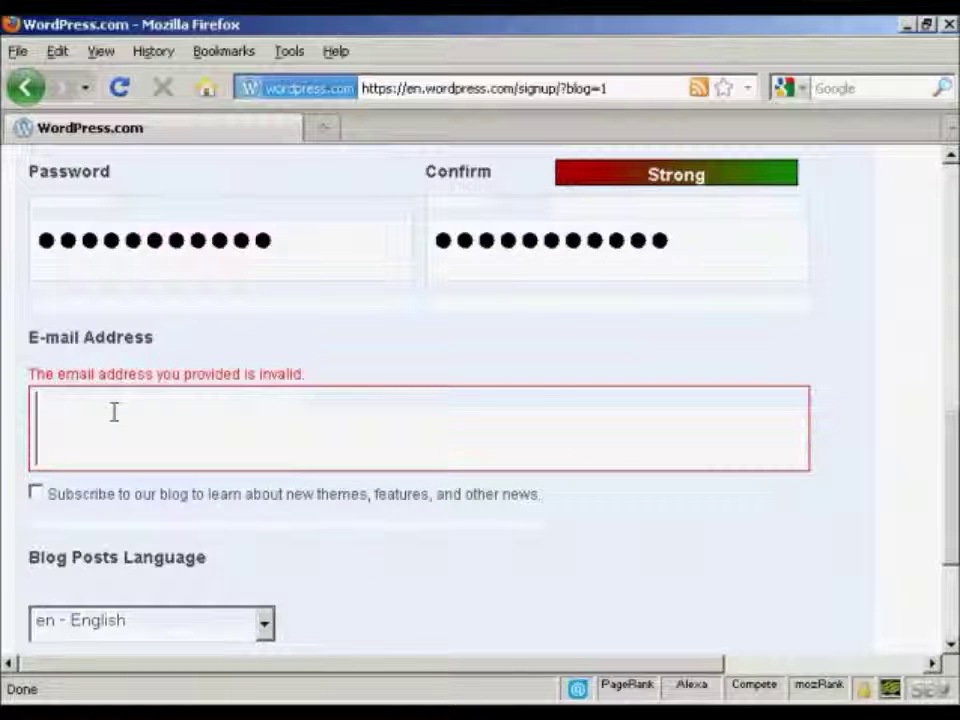
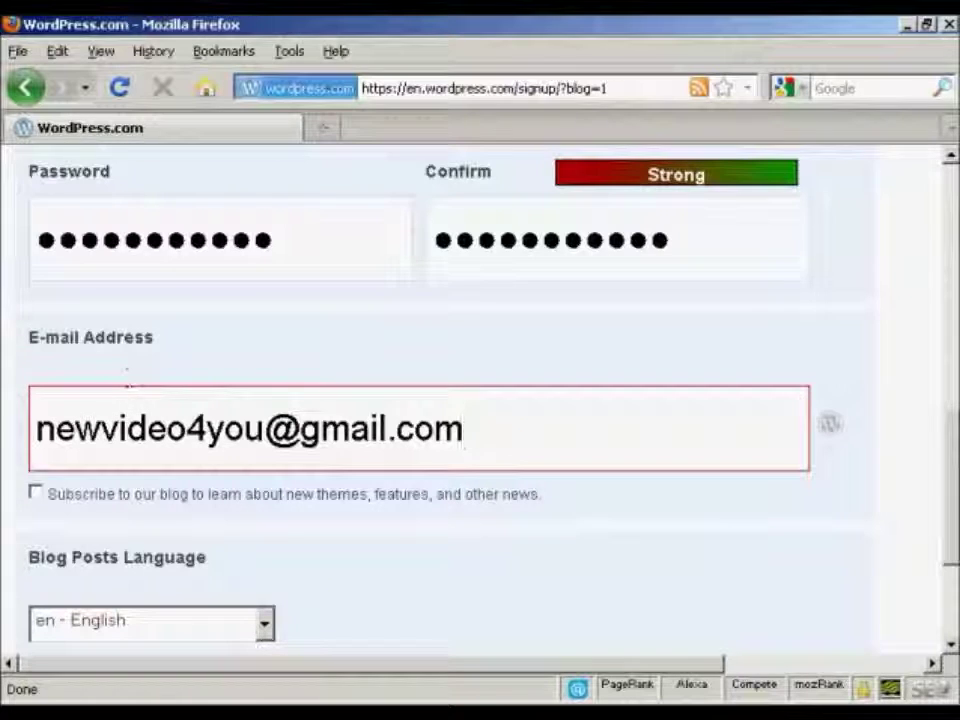
pyautogui.moveTo(950, 455); pyautogui.dragTo(947, 491)
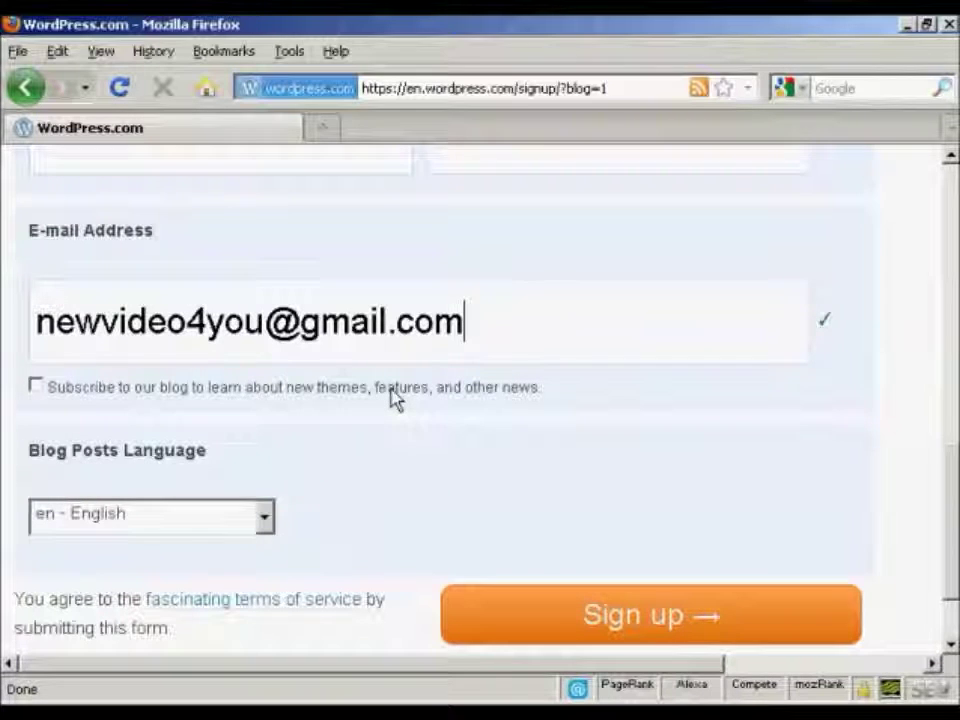
# Opt in to WordPress.com news updates and keep en - English as the blog language.
pyautogui.click(34, 386)
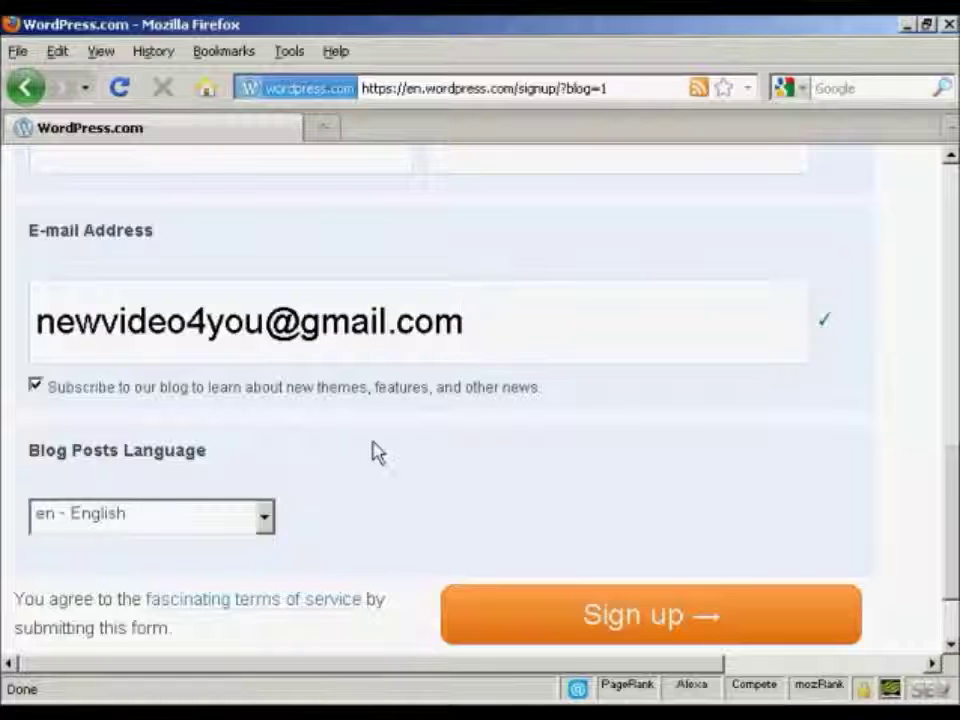
pyautogui.scroll(-2, 310, 440)
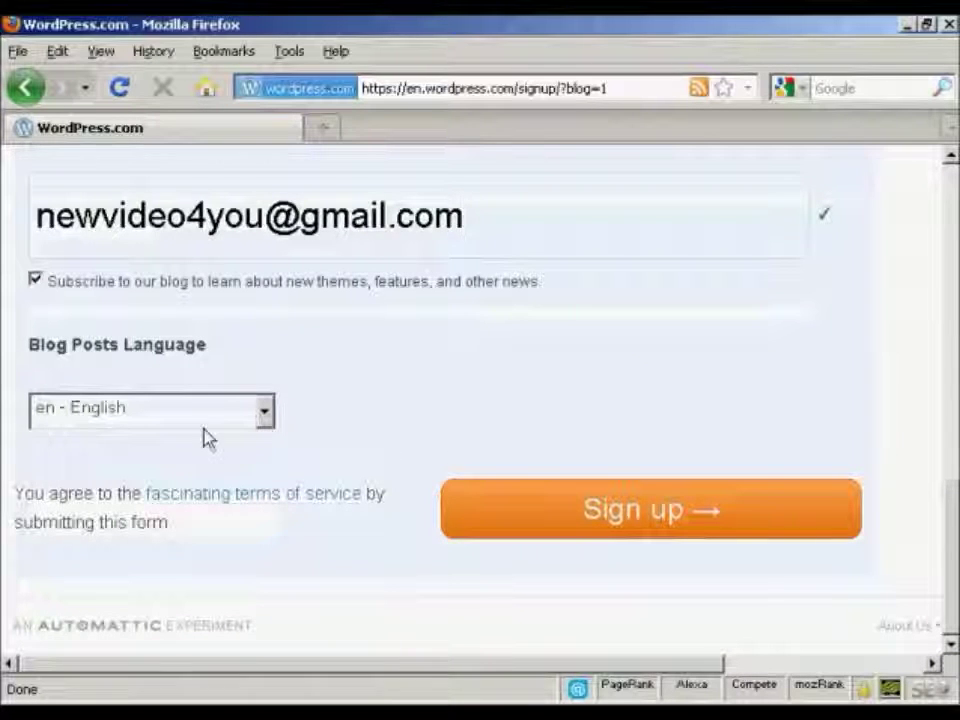
pyautogui.click(266, 419)
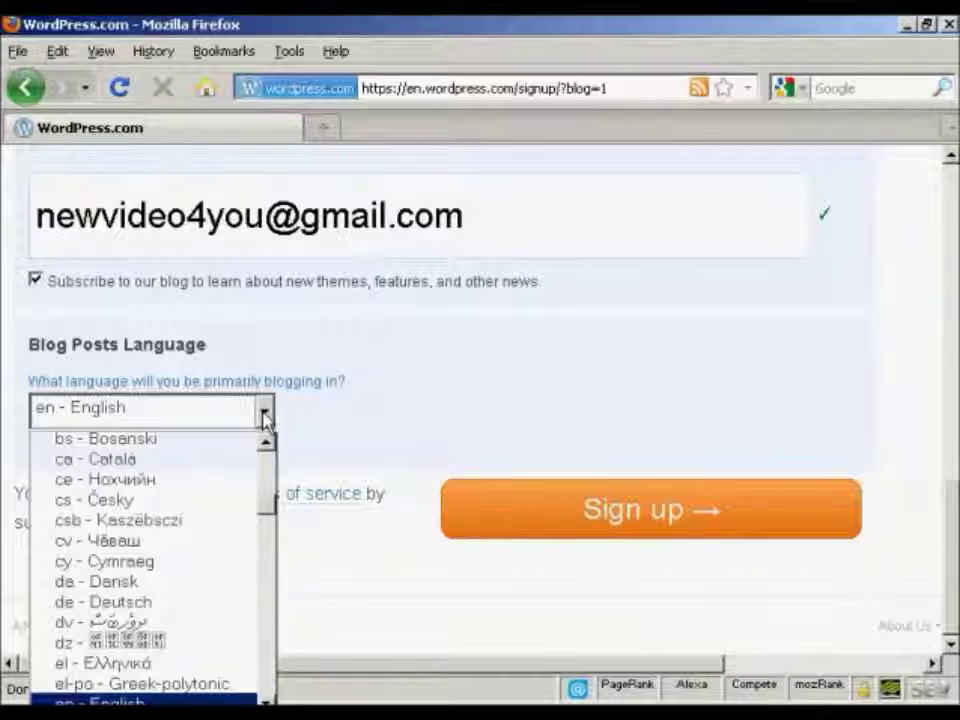
pyautogui.click(266, 419)
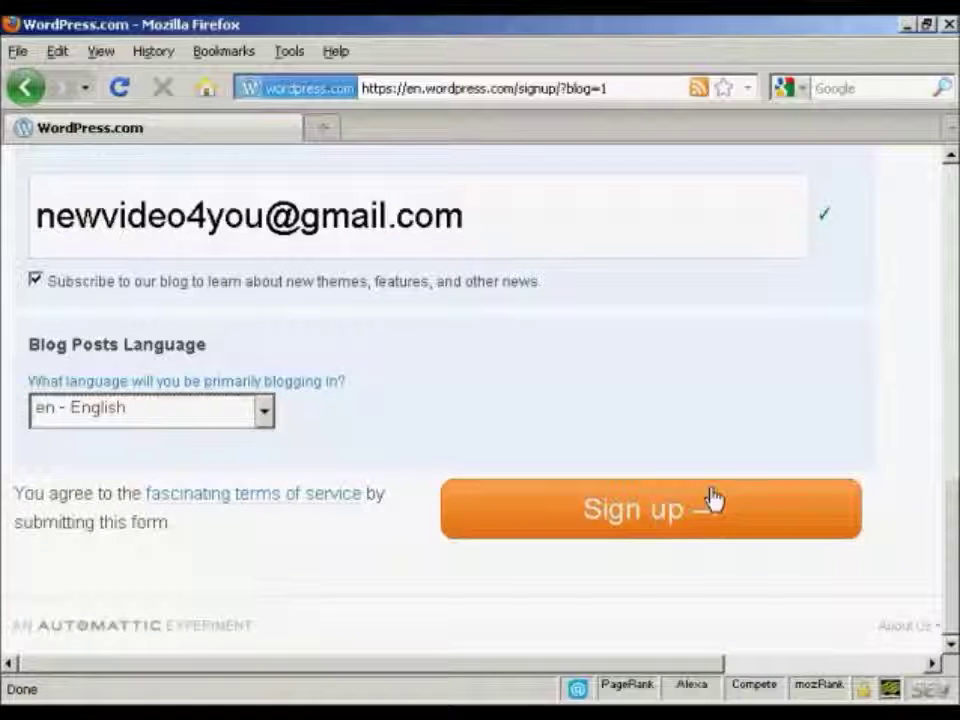
# Submit the signup form, then open the WordPress.com activation e-mail in Gmail and reveal its link.
pyautogui.click(664, 518)
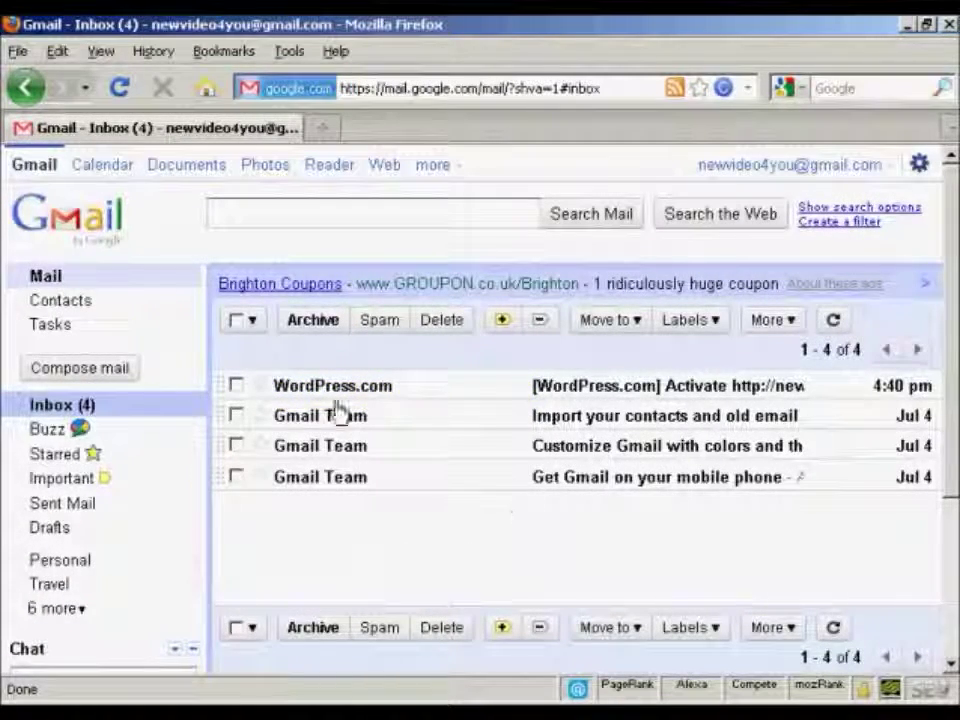
pyautogui.moveTo(359, 396)
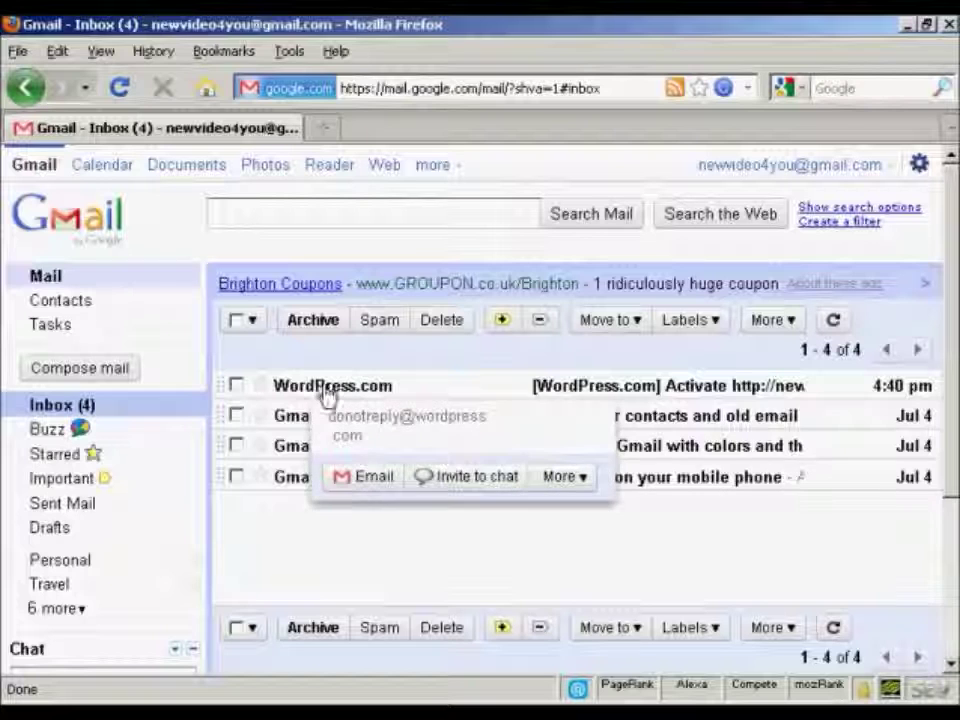
pyautogui.click(382, 396)
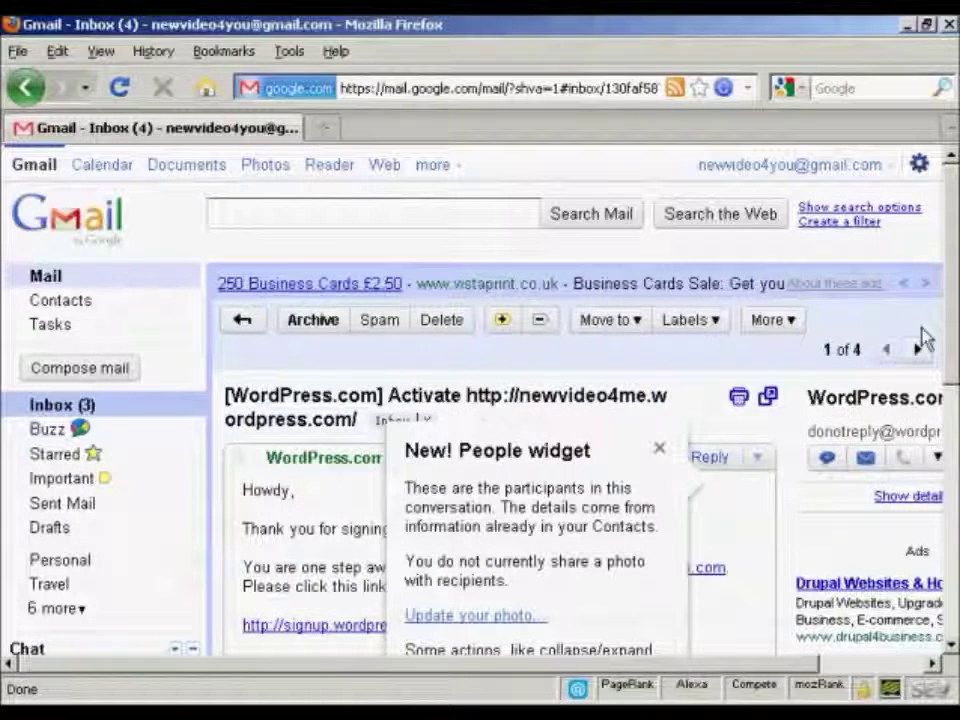
pyautogui.click(660, 448)
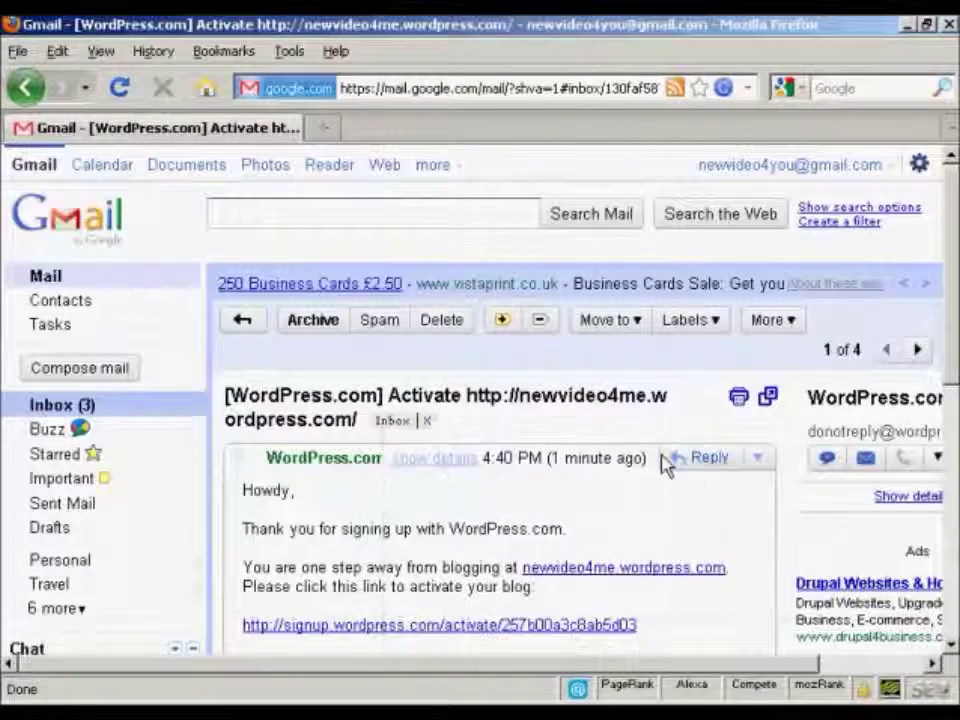
pyautogui.moveTo(954, 279); pyautogui.dragTo(955, 355)
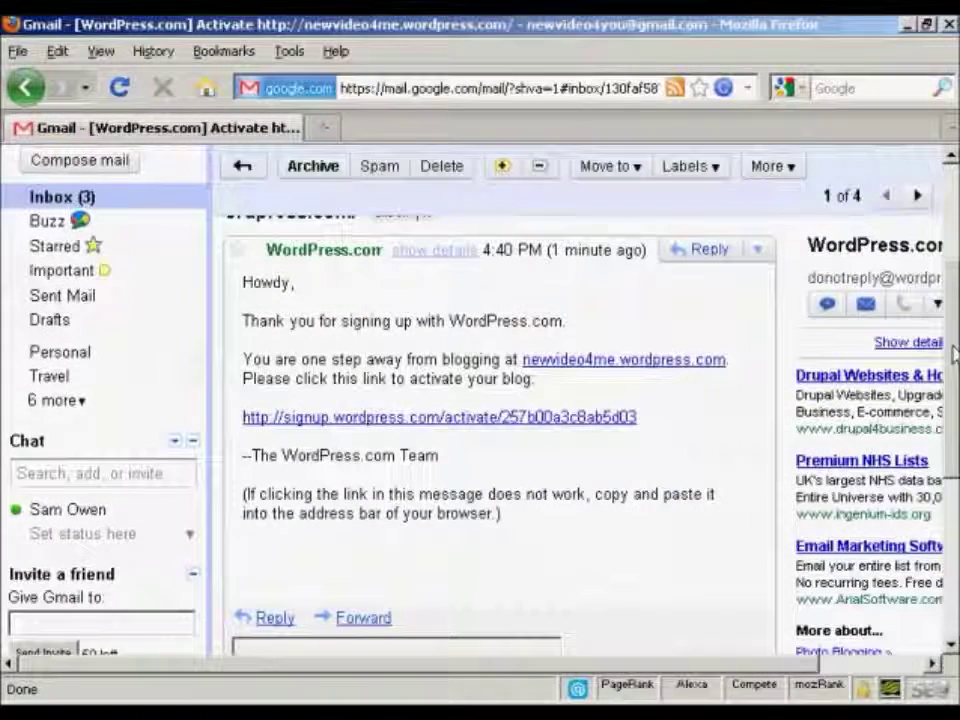
# Follow the activation link and allow the session cookie to reach the newvideo4me dashboard.
pyautogui.click(543, 418)
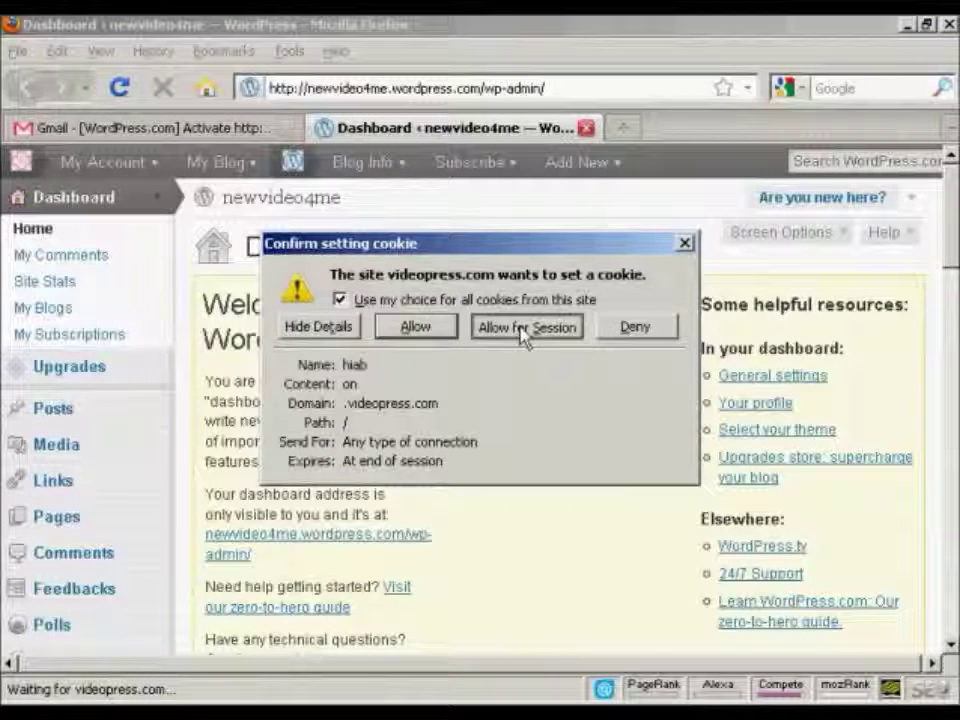
pyautogui.click(428, 331)
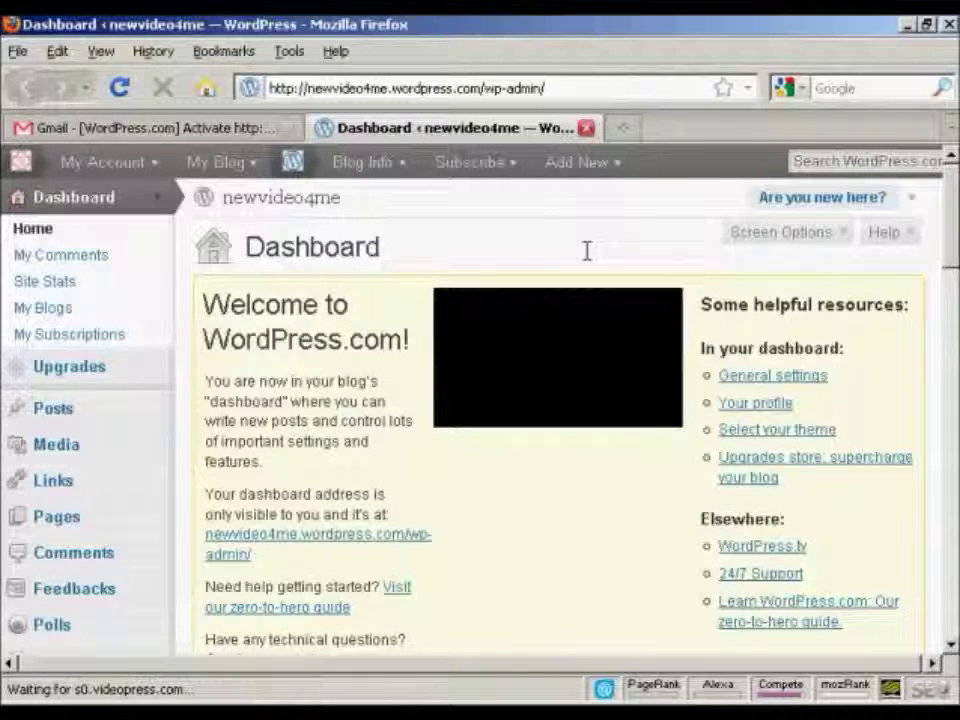
pyautogui.scroll(-2, 480, 400)
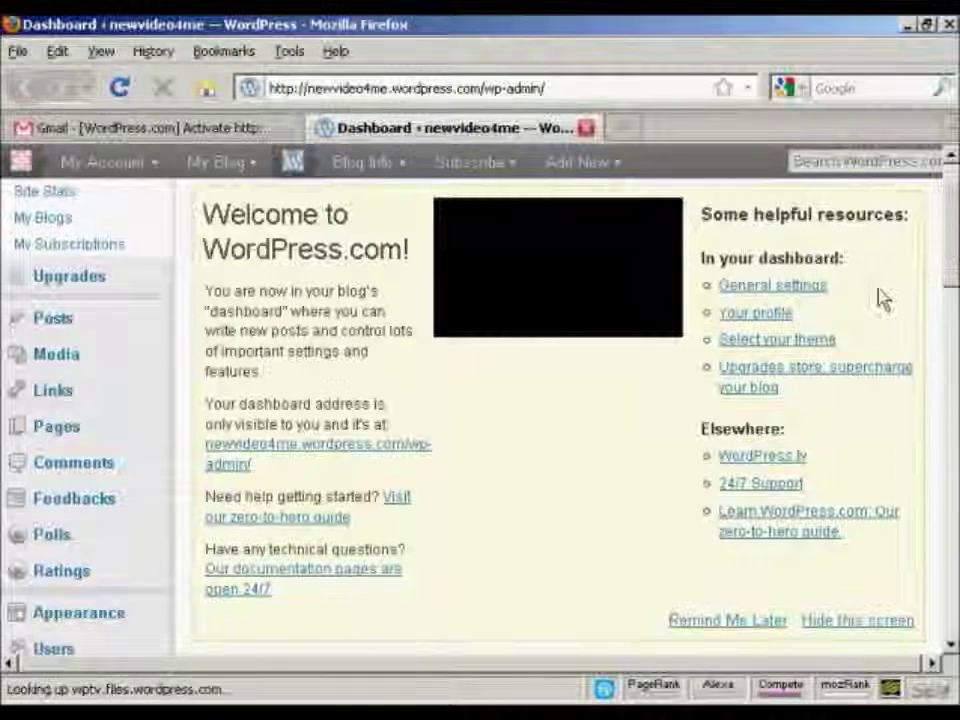
# Enter the first, last and full name in the profile's Basic Details and update the profile.
pyautogui.click(755, 316)
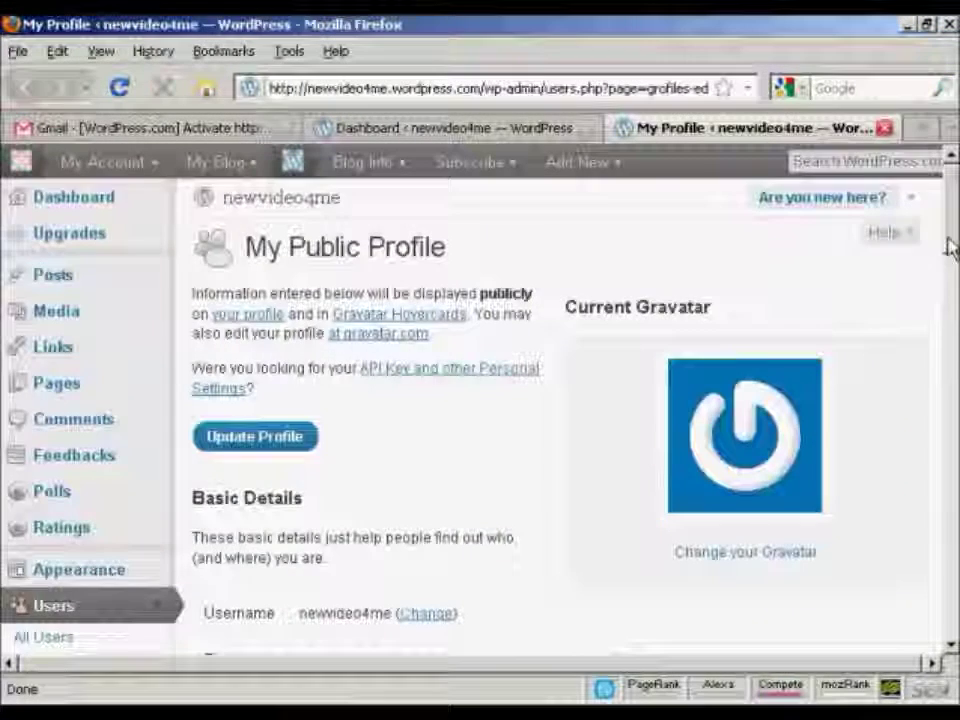
pyautogui.moveTo(948, 236); pyautogui.dragTo(955, 302)
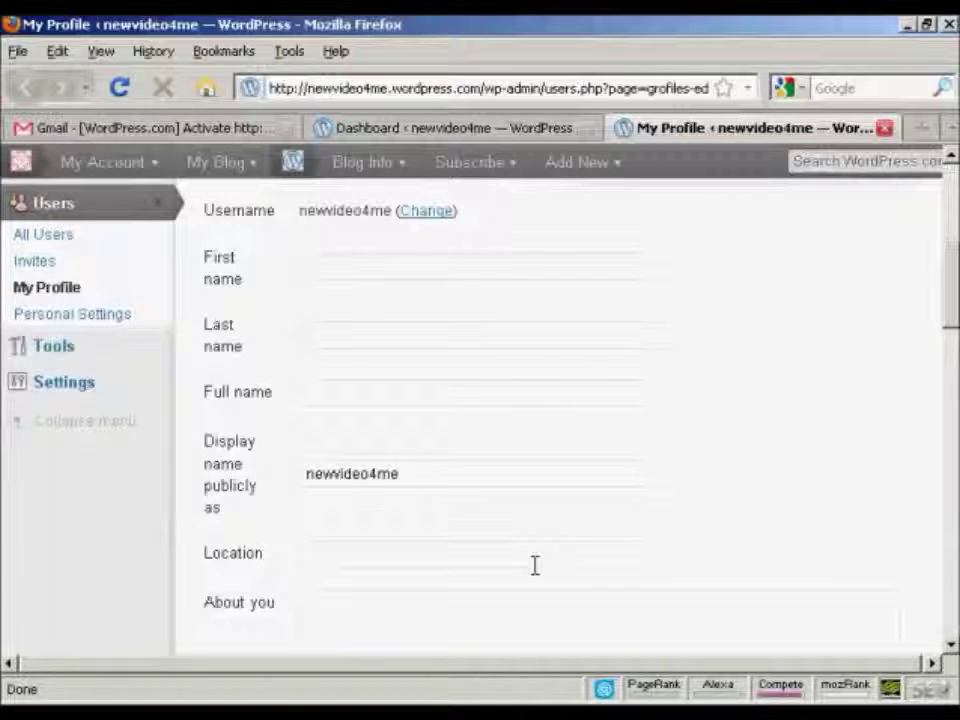
pyautogui.scroll(2, 951, 302)
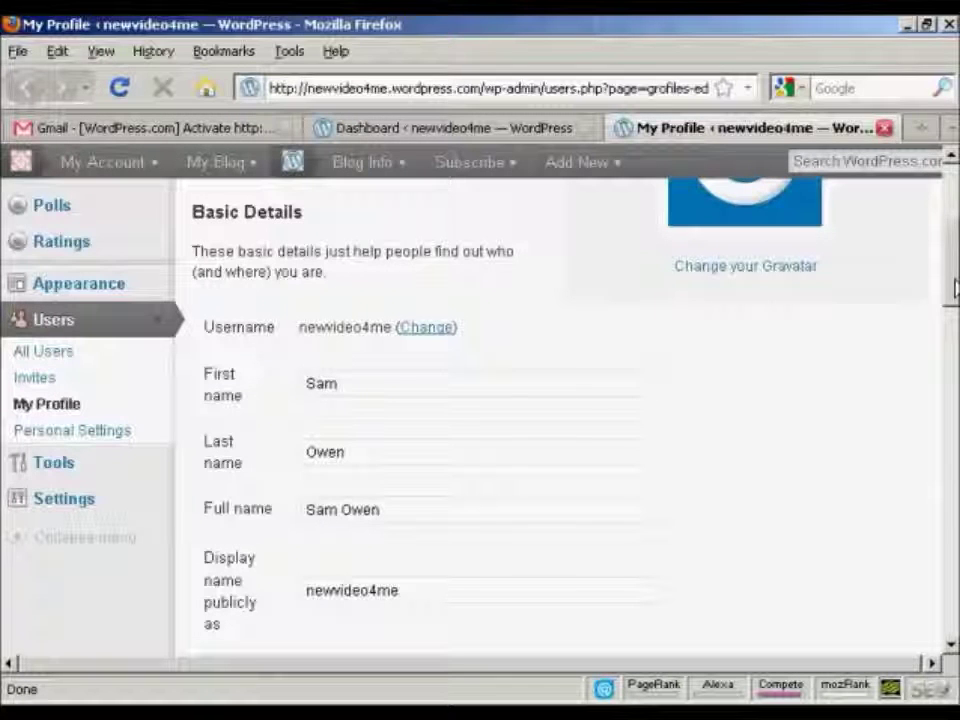
pyautogui.moveTo(955, 288); pyautogui.dragTo(955, 407)
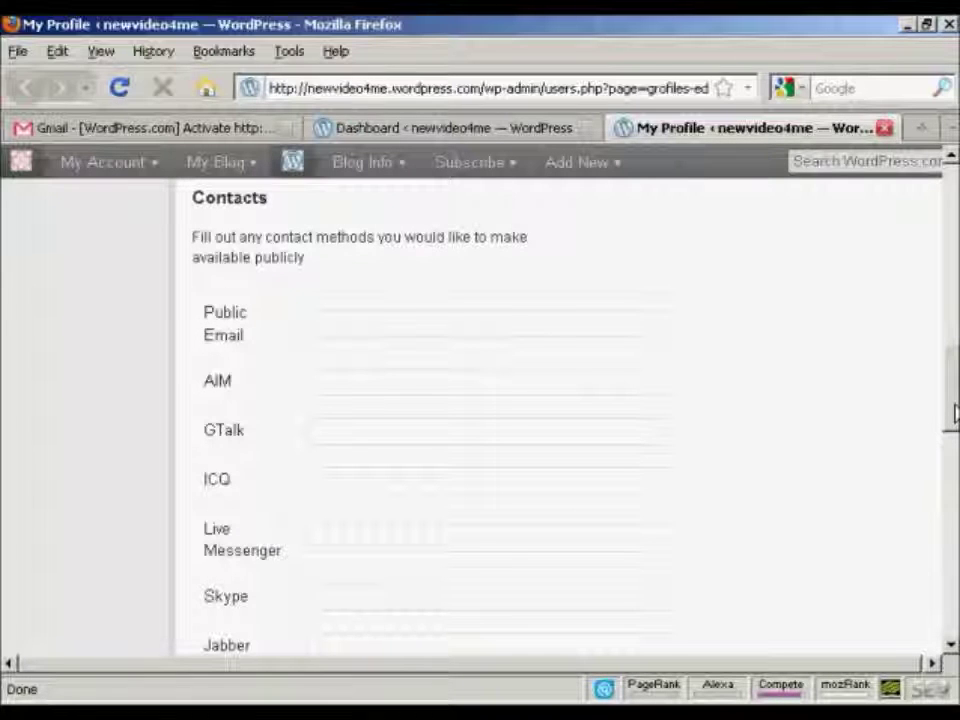
pyautogui.scroll(-1, 954, 420)
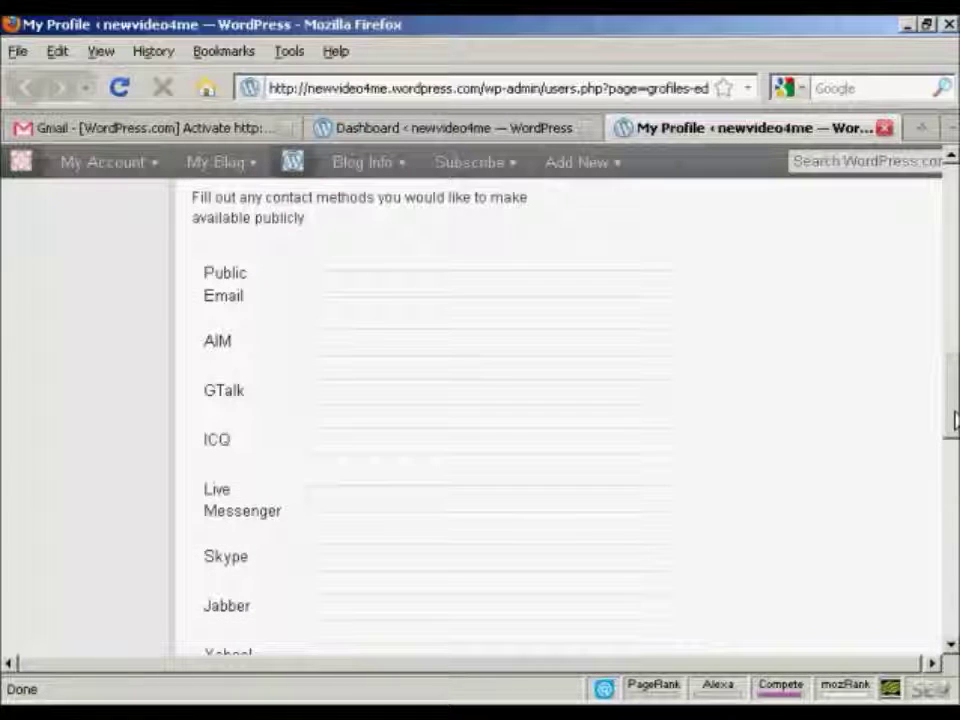
pyautogui.moveTo(954, 420); pyautogui.dragTo(954, 478)
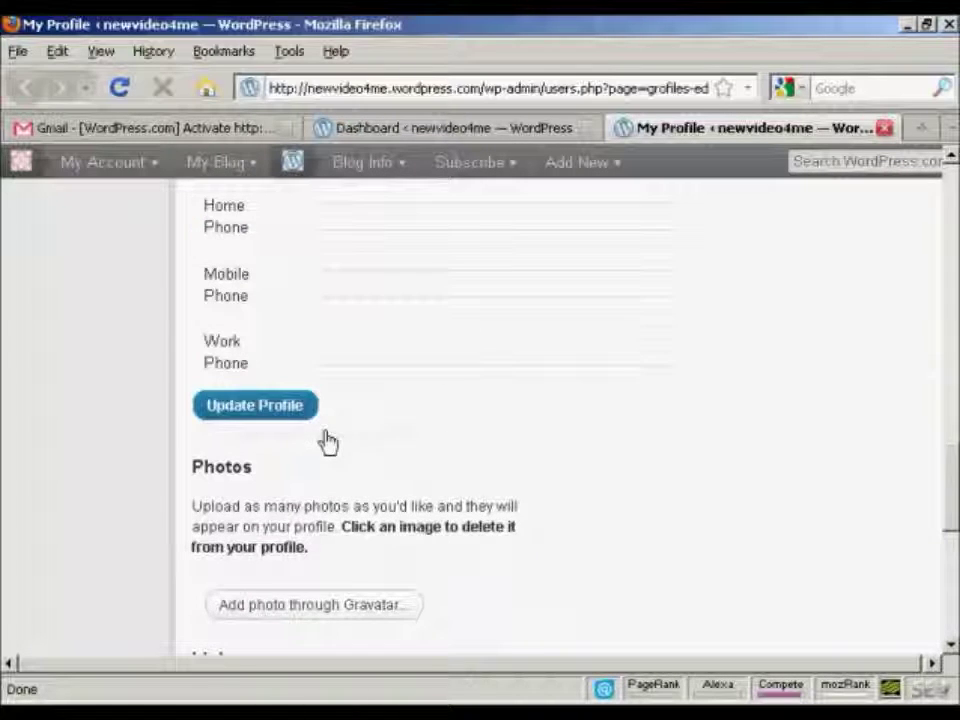
pyautogui.click(228, 414)
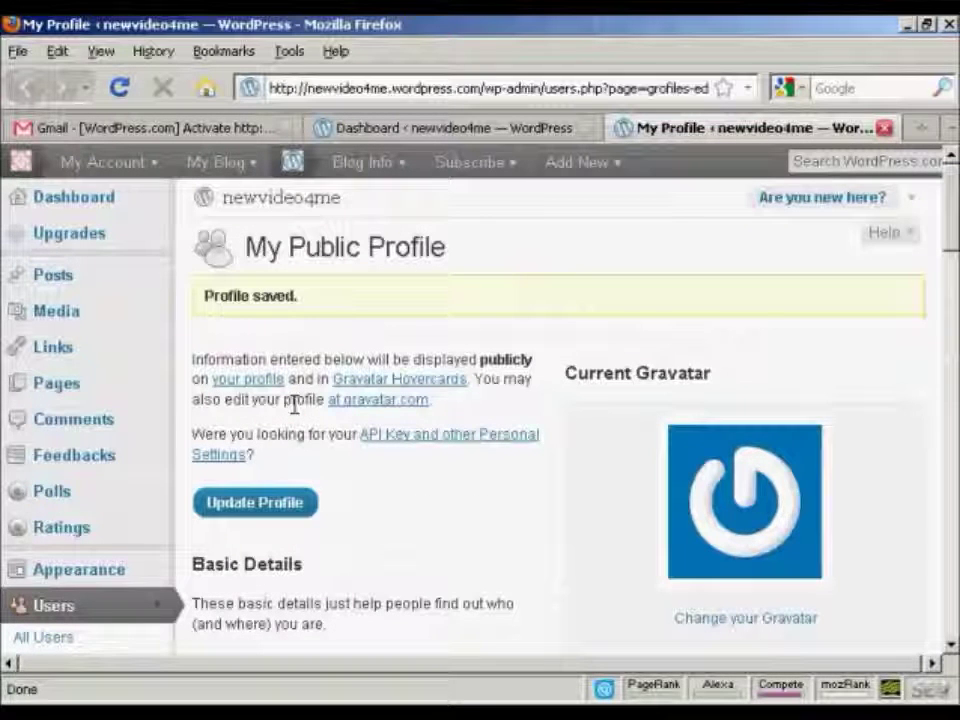
# Publish a new post 'This is my first post' with body 'Hello world! I'm making a video right now.'.
pyautogui.click(52, 285)
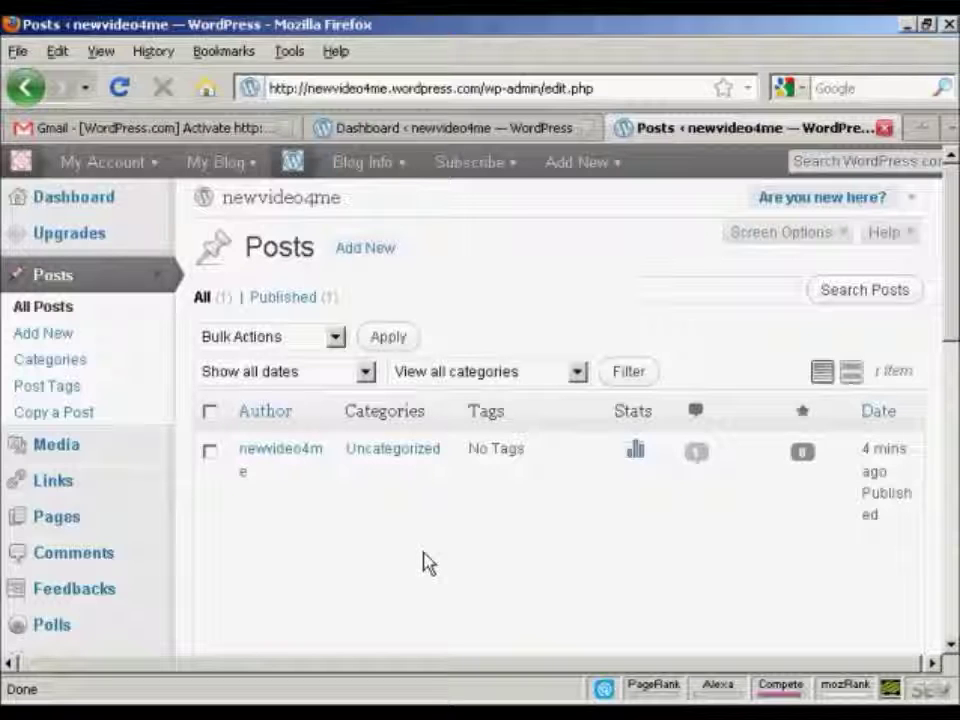
pyautogui.click(370, 256)
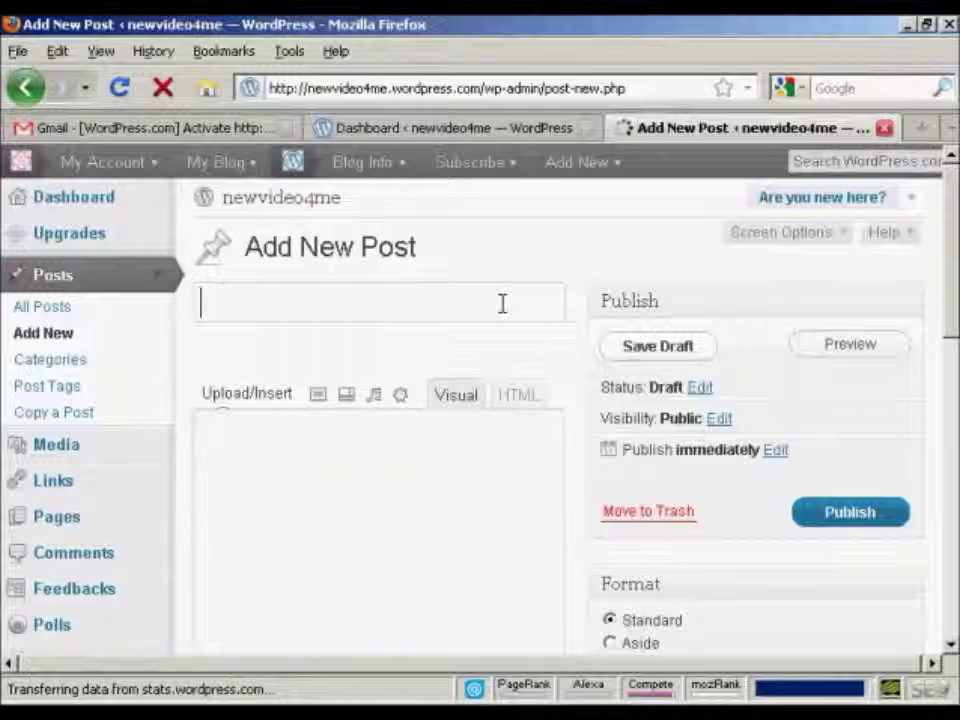
pyautogui.write('This is m')
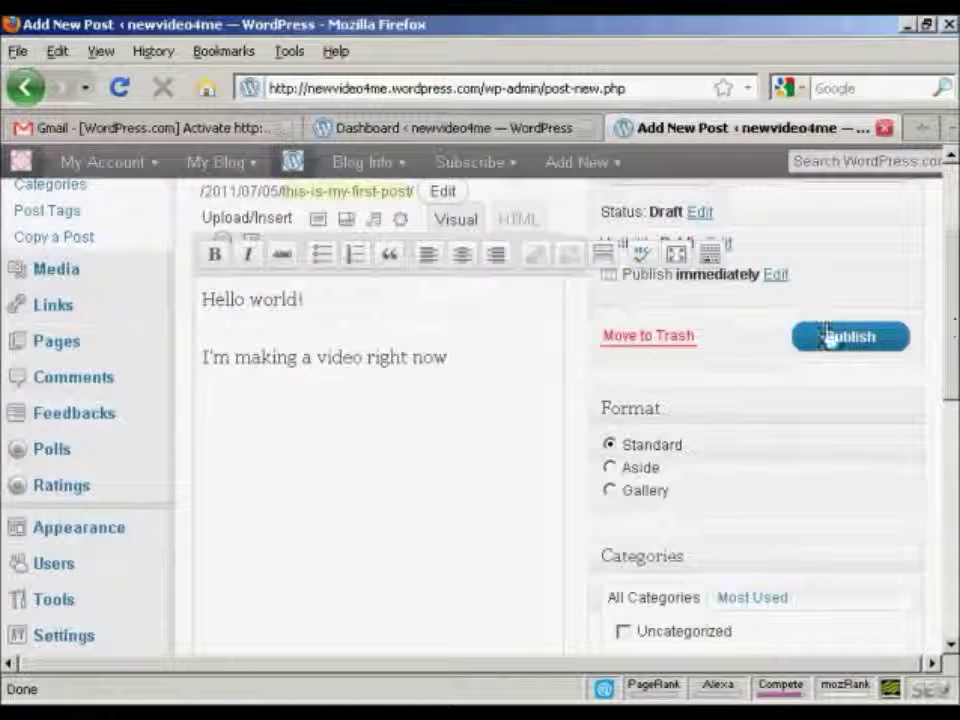
pyautogui.click(860, 345)
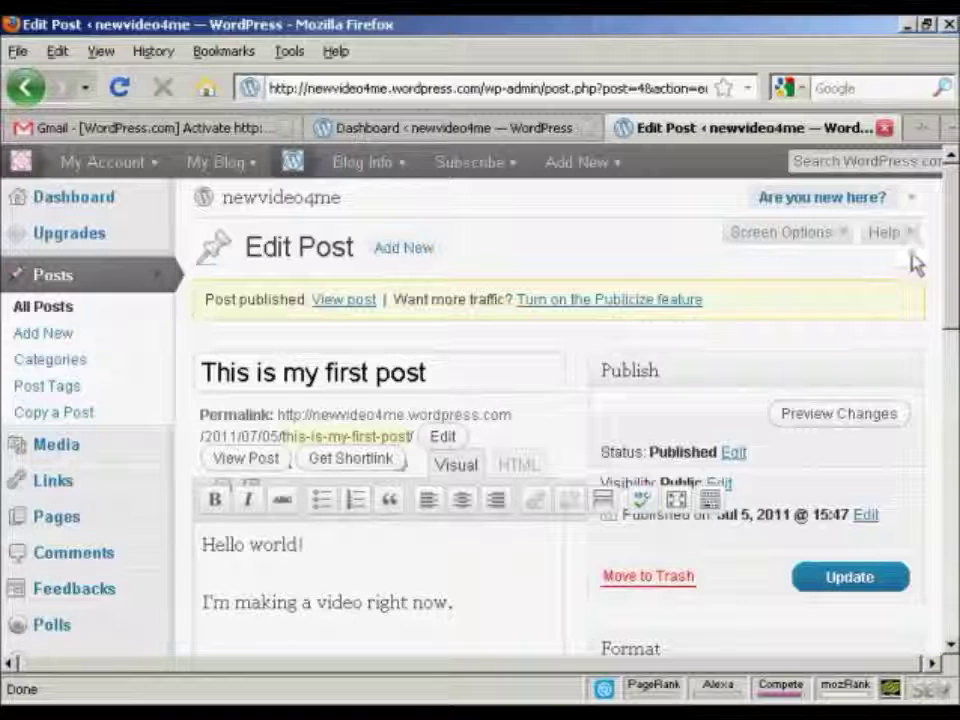
pyautogui.moveTo(955, 238); pyautogui.dragTo(955, 355)
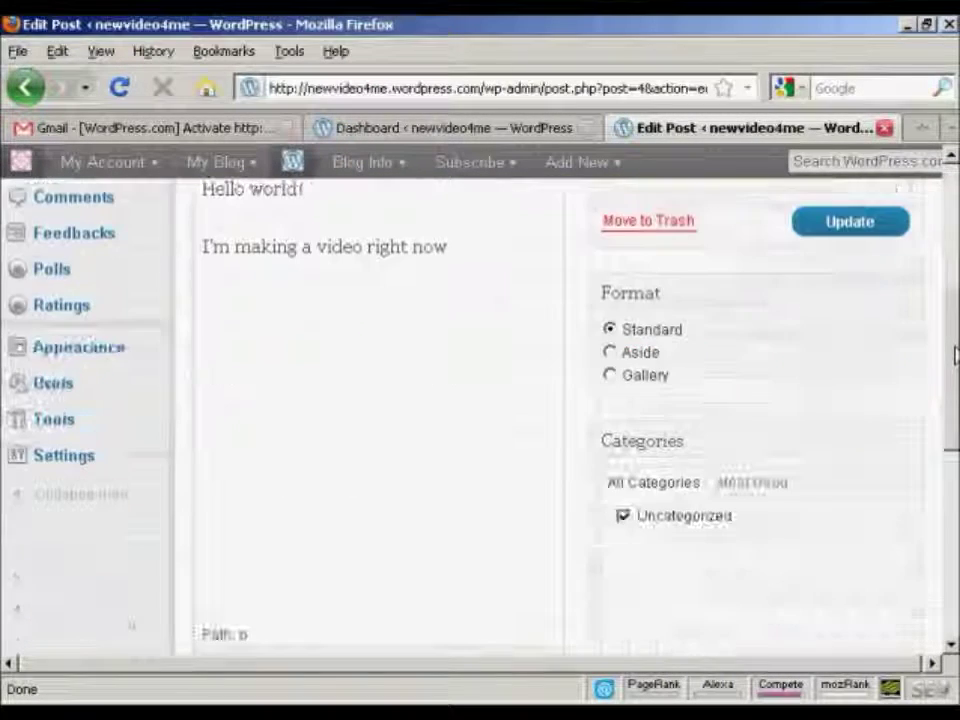
# Visit the live newvideo4me blog to see the first post in the Twenty Ten theme.
pyautogui.click(77, 355)
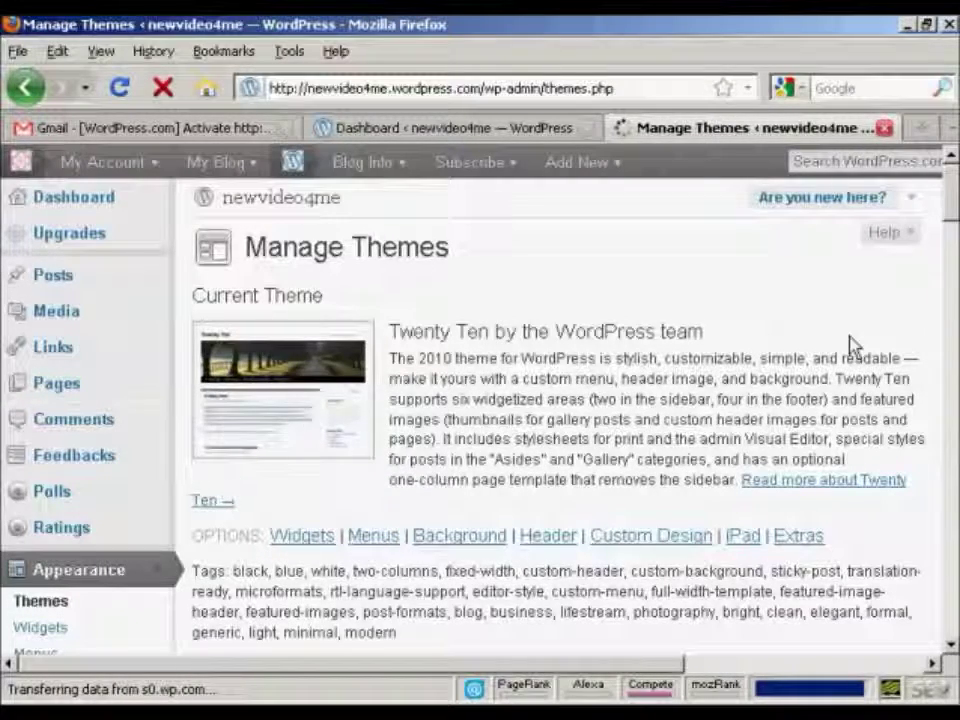
pyautogui.moveTo(945, 193); pyautogui.dragTo(952, 150)
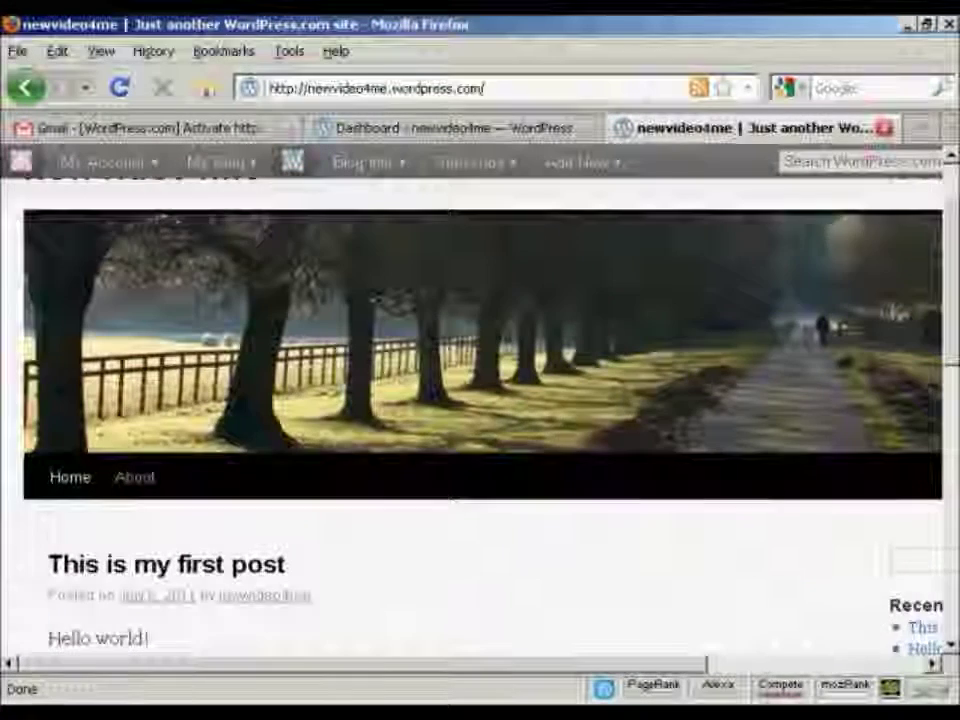
pyautogui.scroll(-3, 480, 400)
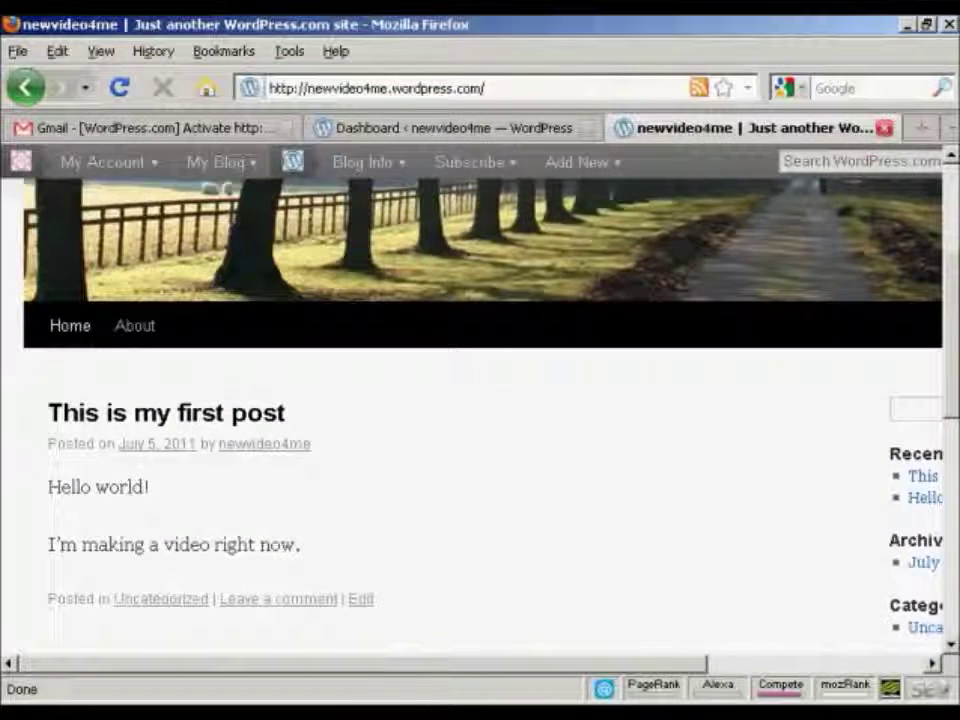